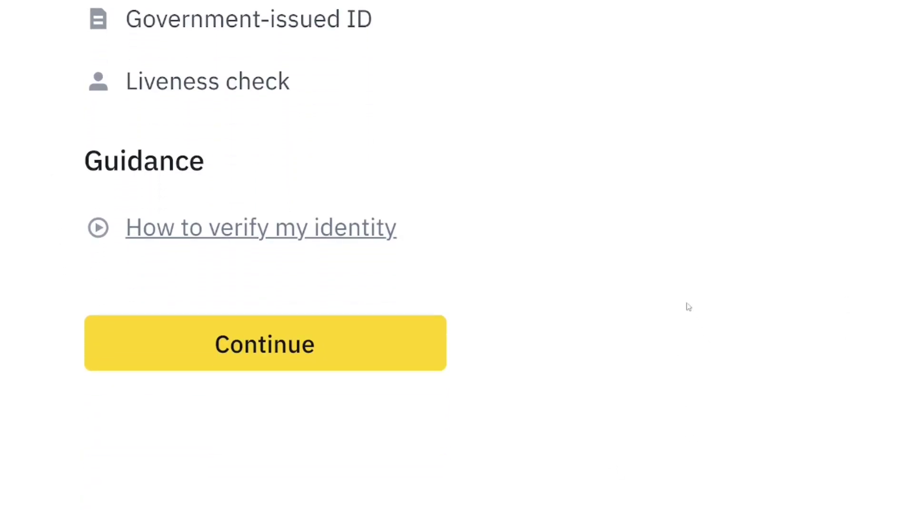
Begin identity verification and note that the entered name must match the ID card
{"action": "left_click", "coordinate": [279, 350]}
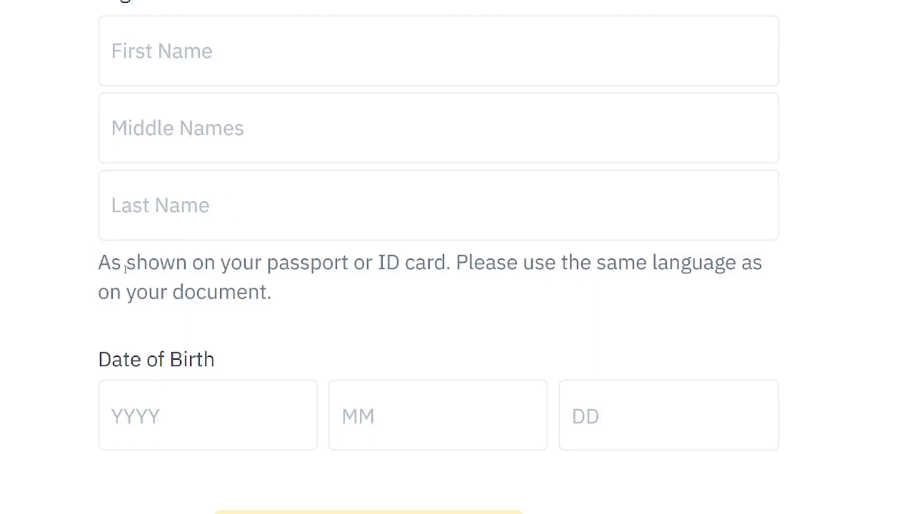
{"action": "left_click_drag", "start_coordinate": [446, 262], "coordinate": [100, 262]}
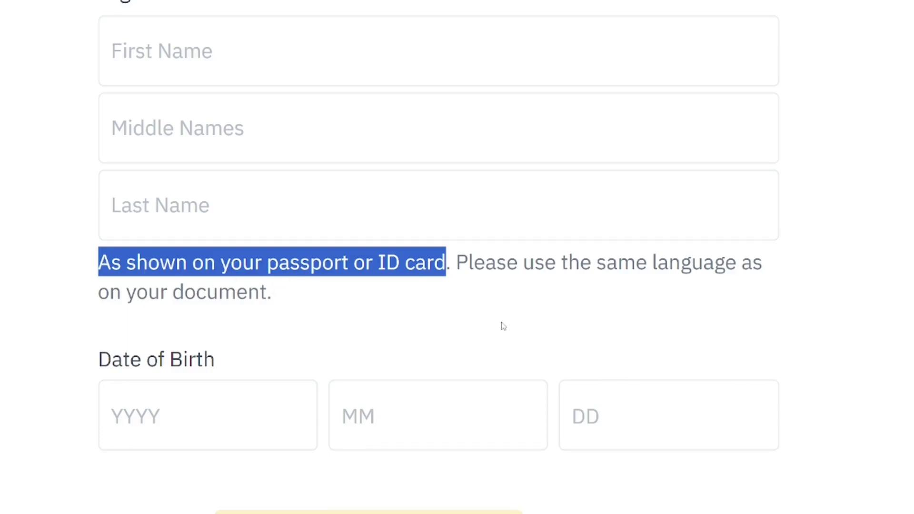
{"action": "left_click", "coordinate": [453, 326]}
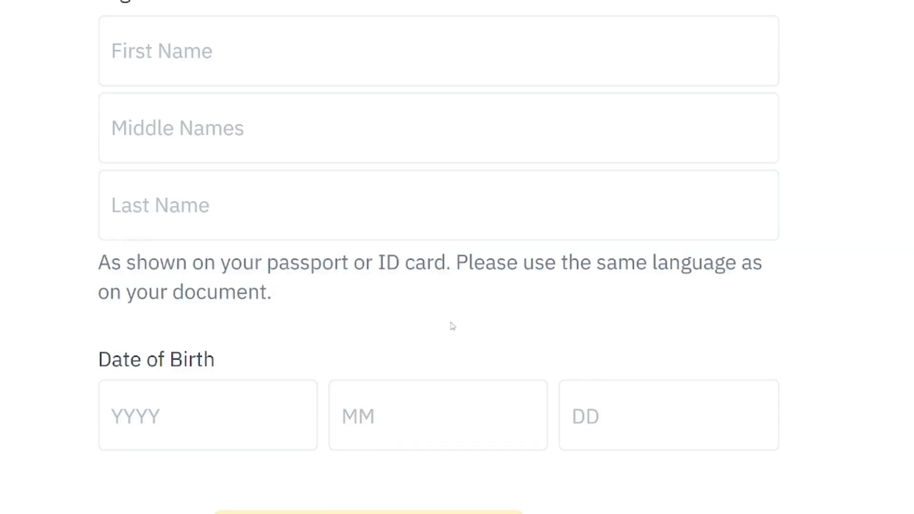
{"action": "scroll", "coordinate": [147, 228], "scroll_direction": "down", "scroll_amount": 4}
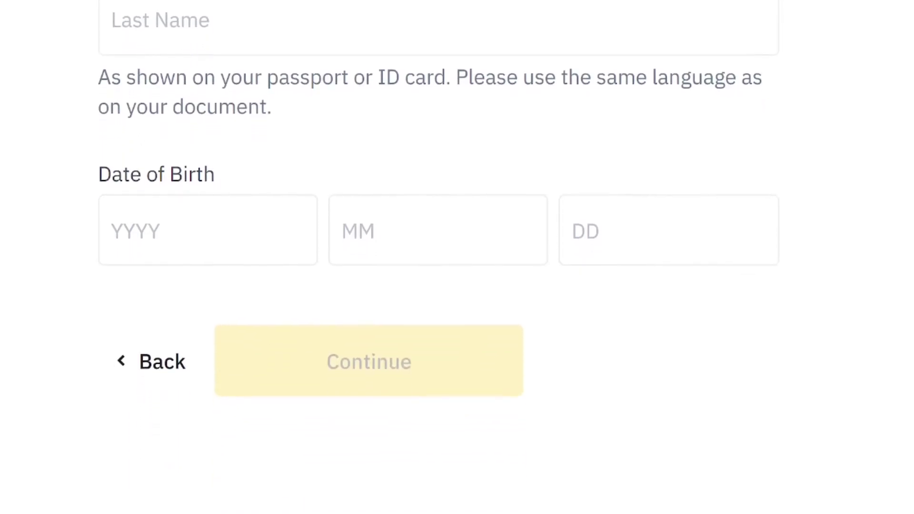
Fill in the name fields and the YYYY, MM, DD birth date, then continue to Home Address
{"action": "left_click", "coordinate": [144, 261]}
{"action": "left_click", "coordinate": [98, 239]}
{"action": "left_click", "coordinate": [136, 222]}
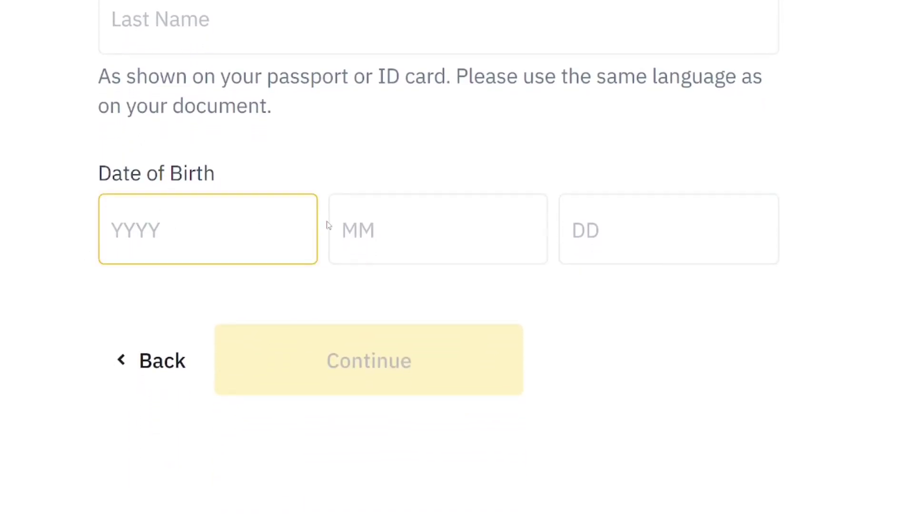
{"action": "left_click", "coordinate": [417, 229]}
{"action": "left_click", "coordinate": [596, 241]}
{"action": "left_click", "coordinate": [430, 310]}
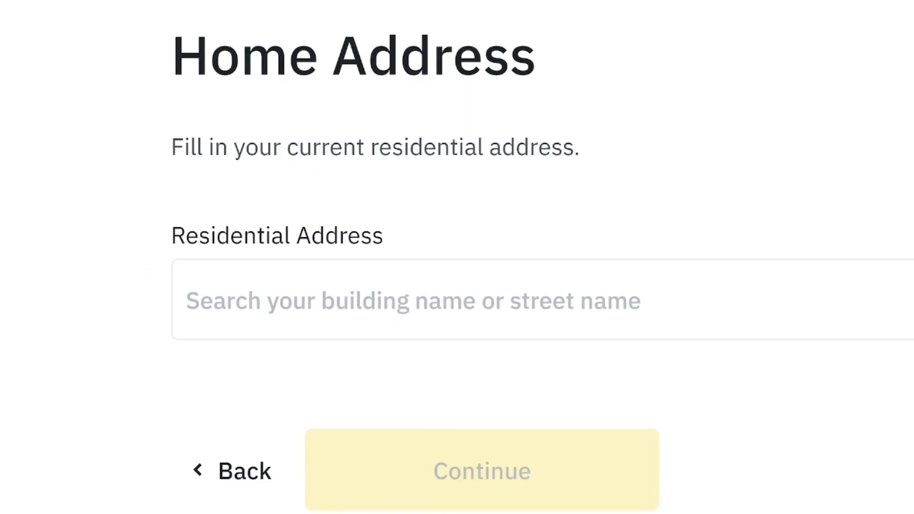
Enter the residential address, postal code and city with Ghana as country, then continue
{"action": "left_click", "coordinate": [430, 302]}
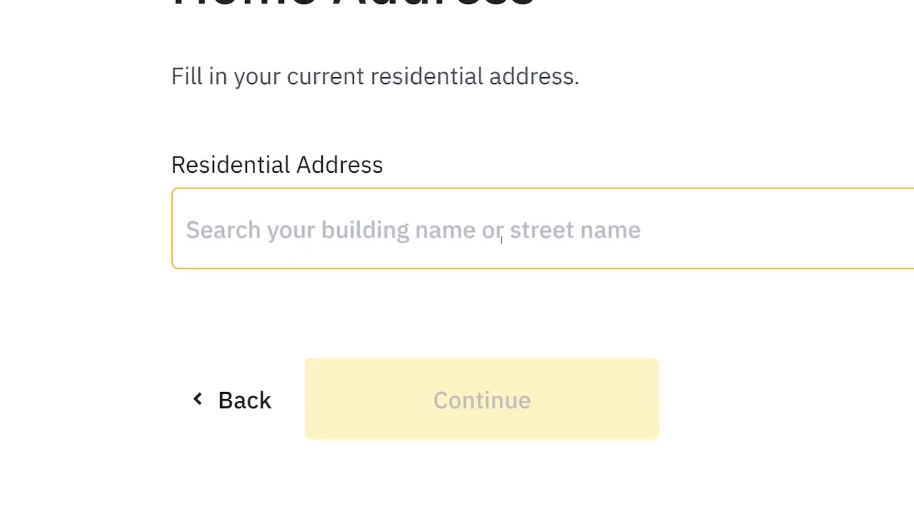
{"action": "left_click", "coordinate": [474, 338]}
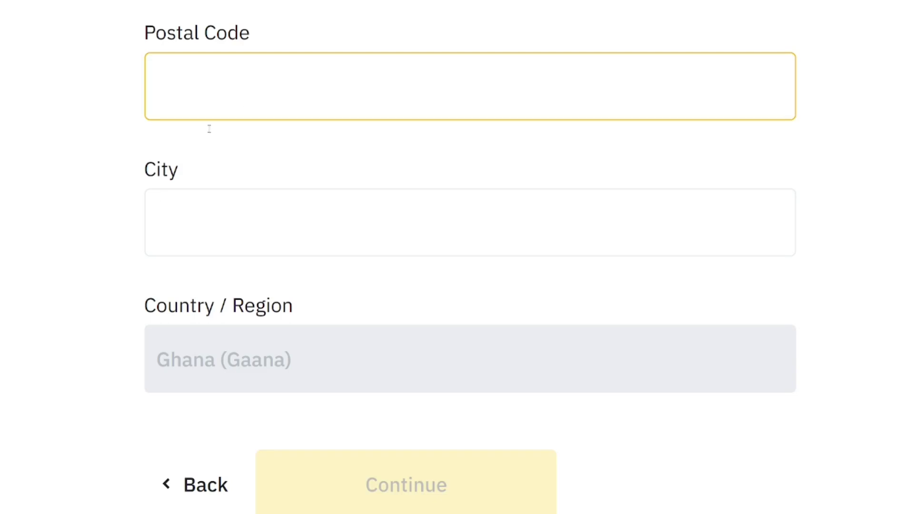
{"action": "left_click", "coordinate": [201, 273]}
{"action": "left_click", "coordinate": [189, 248]}
{"action": "left_click", "coordinate": [260, 363]}
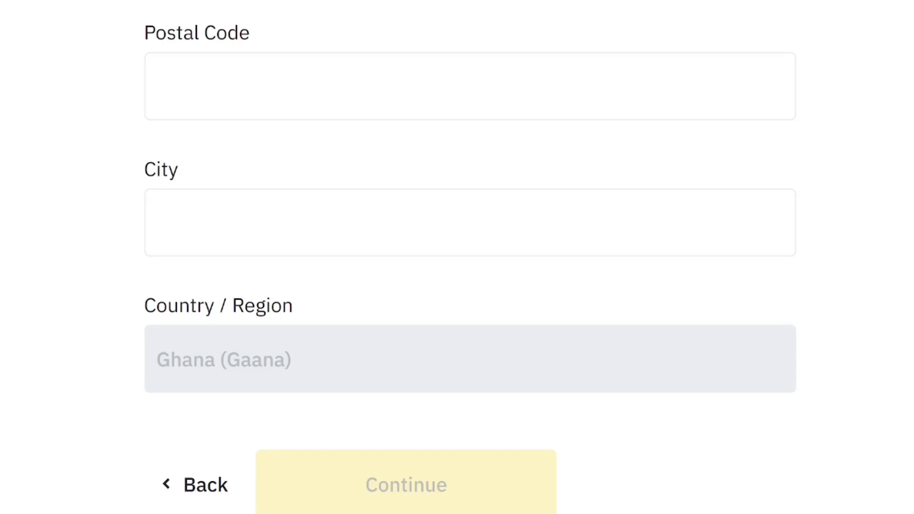
{"action": "scroll", "coordinate": [381, 376], "scroll_direction": "down", "scroll_amount": 2}
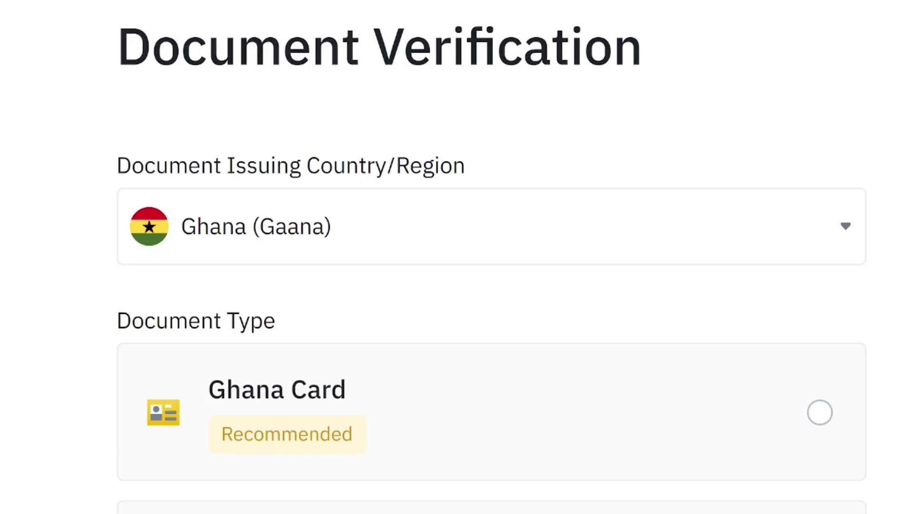
Select Ghana Card as the document type and continue to the ID photo instructions
{"action": "scroll", "coordinate": [476, 286], "scroll_direction": "down", "scroll_amount": 2}
{"action": "scroll", "coordinate": [476, 285], "scroll_direction": "down", "scroll_amount": 3}
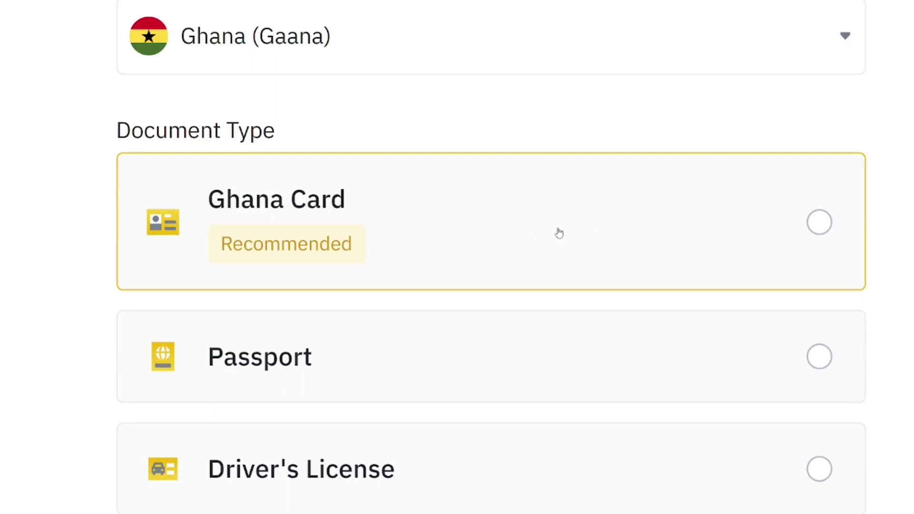
{"action": "scroll", "coordinate": [560, 233], "scroll_direction": "down", "scroll_amount": 3}
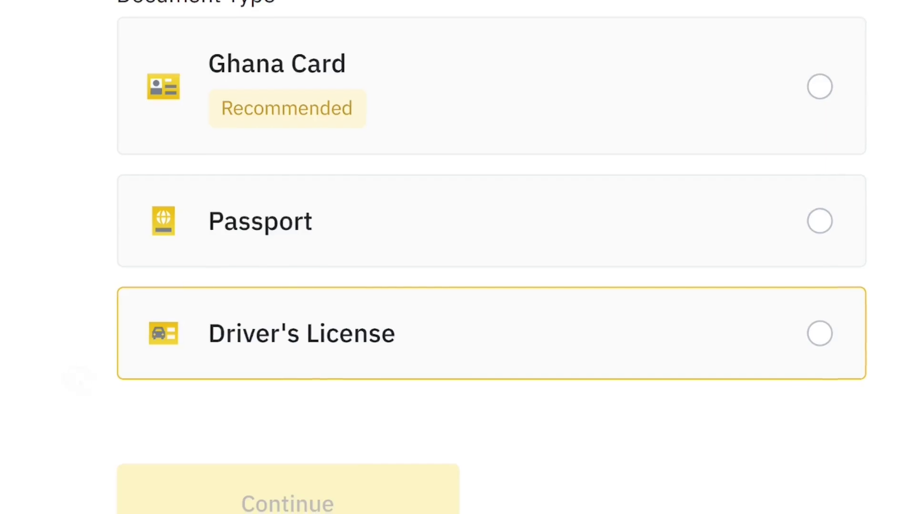
{"action": "scroll", "coordinate": [490, 333], "scroll_direction": "down", "scroll_amount": 2}
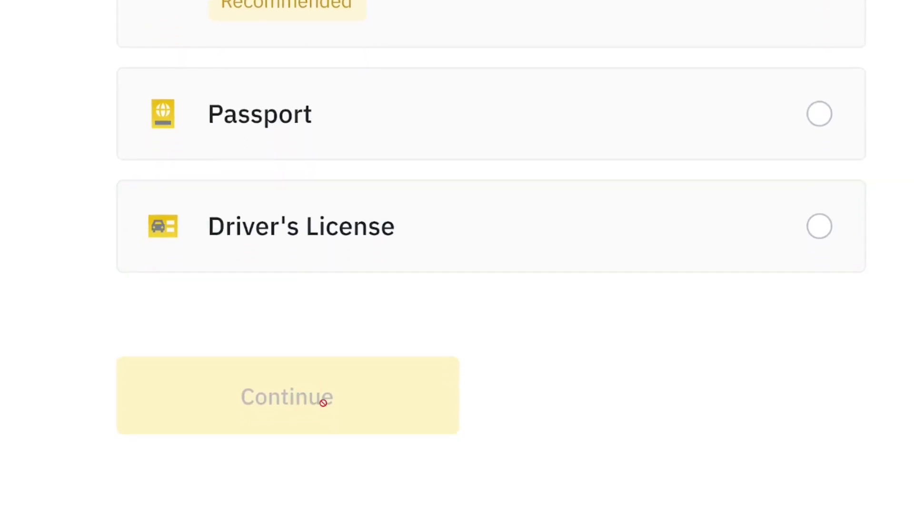
{"action": "scroll", "coordinate": [738, 257], "scroll_direction": "up", "scroll_amount": 3}
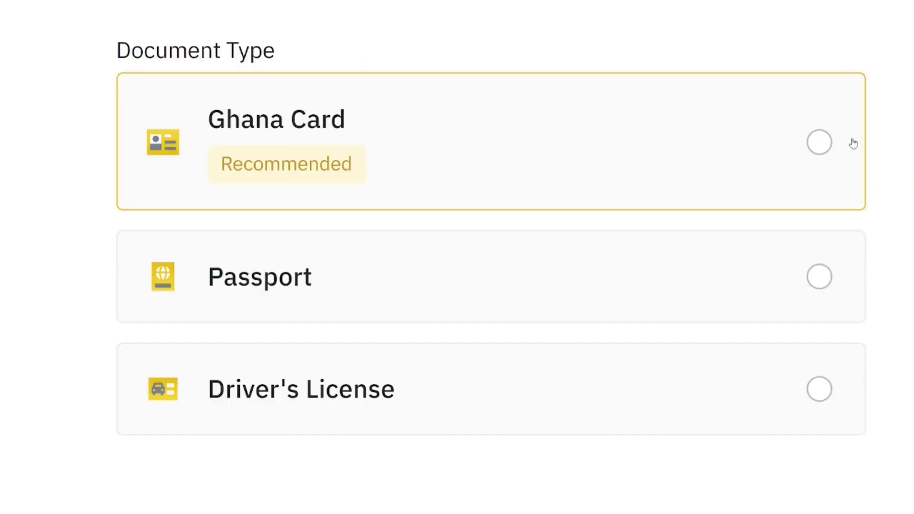
{"action": "left_click", "coordinate": [816, 145]}
{"action": "scroll", "coordinate": [661, 180], "scroll_direction": "down", "scroll_amount": 1}
{"action": "scroll", "coordinate": [662, 179], "scroll_direction": "down", "scroll_amount": 2}
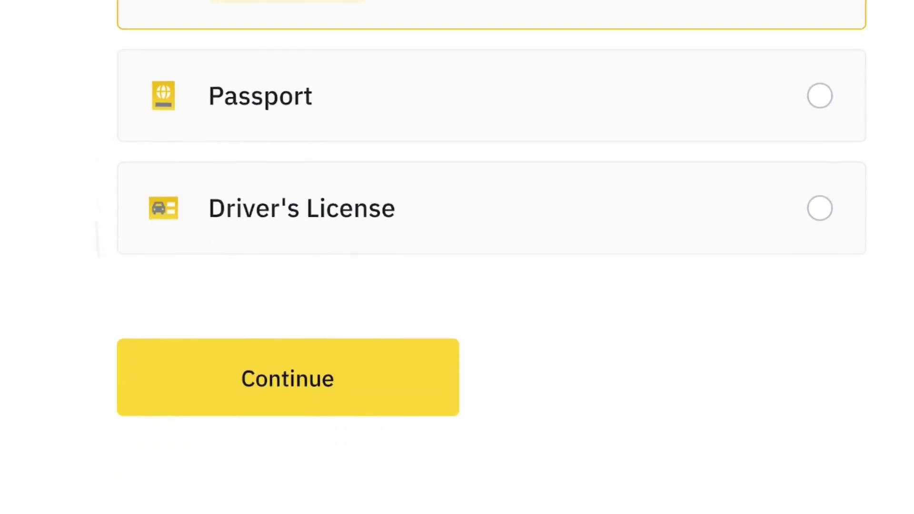
{"action": "scroll", "coordinate": [491, 257], "scroll_direction": "down", "scroll_amount": 1}
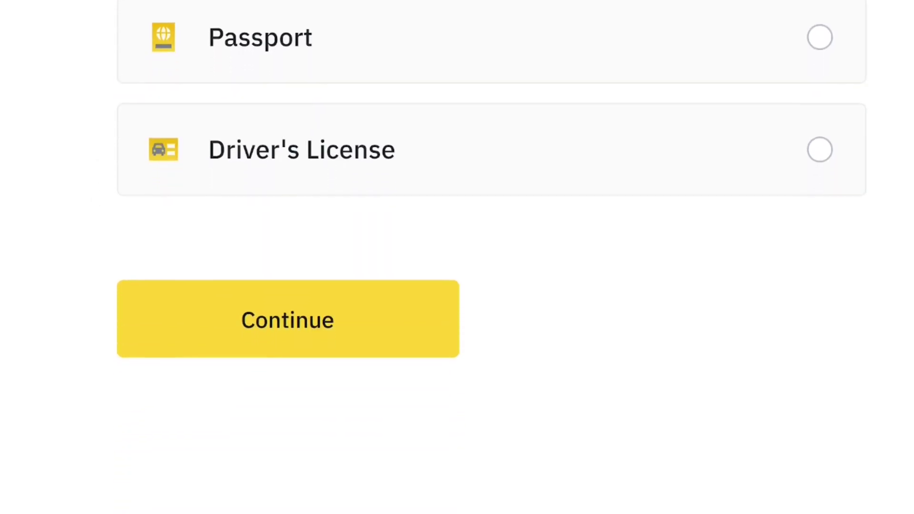
{"action": "left_click", "coordinate": [297, 327]}
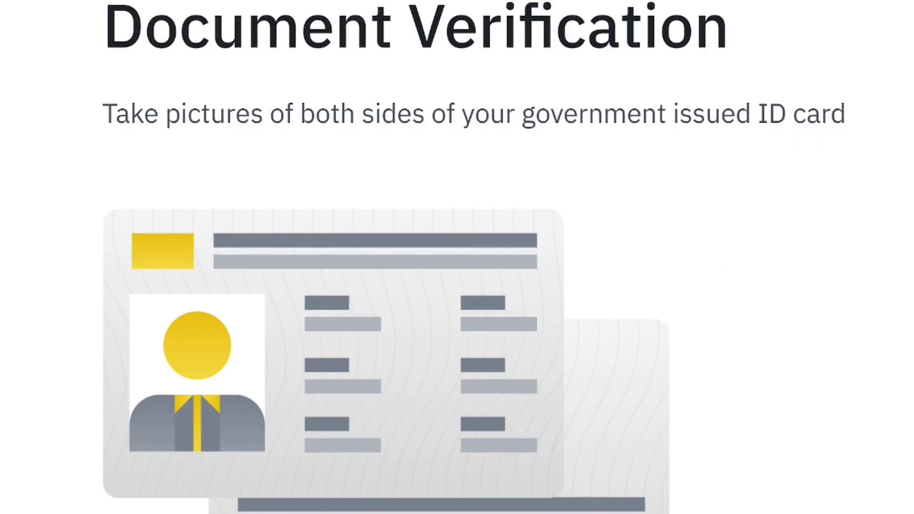
{"action": "scroll", "coordinate": [746, 307], "scroll_direction": "down", "scroll_amount": 3}
{"action": "scroll", "coordinate": [457, 258], "scroll_direction": "down", "scroll_amount": 4}
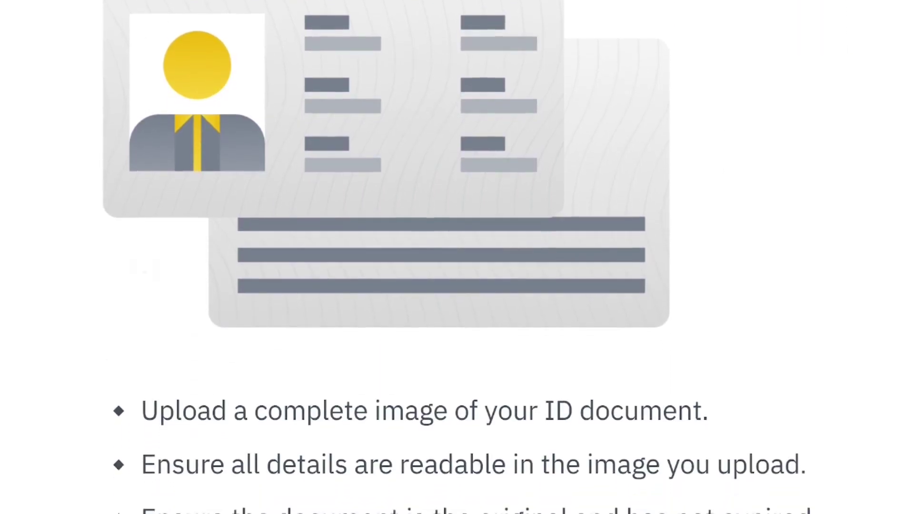
{"action": "scroll", "coordinate": [457, 257], "scroll_direction": "down", "scroll_amount": 3}
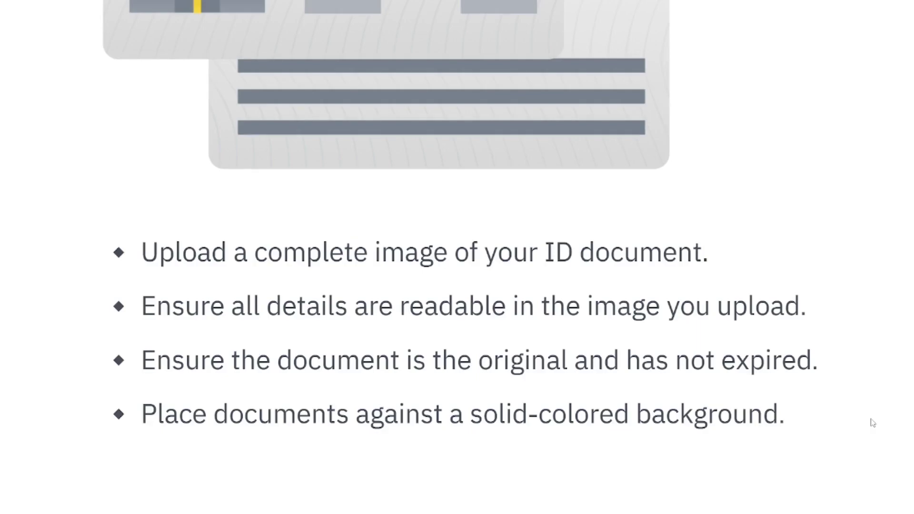
{"action": "scroll", "coordinate": [872, 423], "scroll_direction": "down", "scroll_amount": 4}
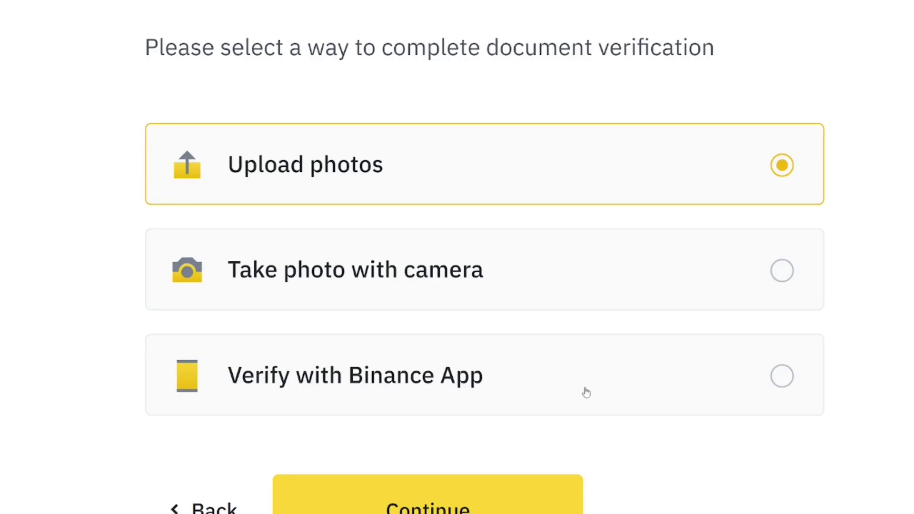
Choose the Verify with Binance App method to reveal the mobile verification QR code
{"action": "scroll", "coordinate": [872, 401], "scroll_direction": "down", "scroll_amount": 1}
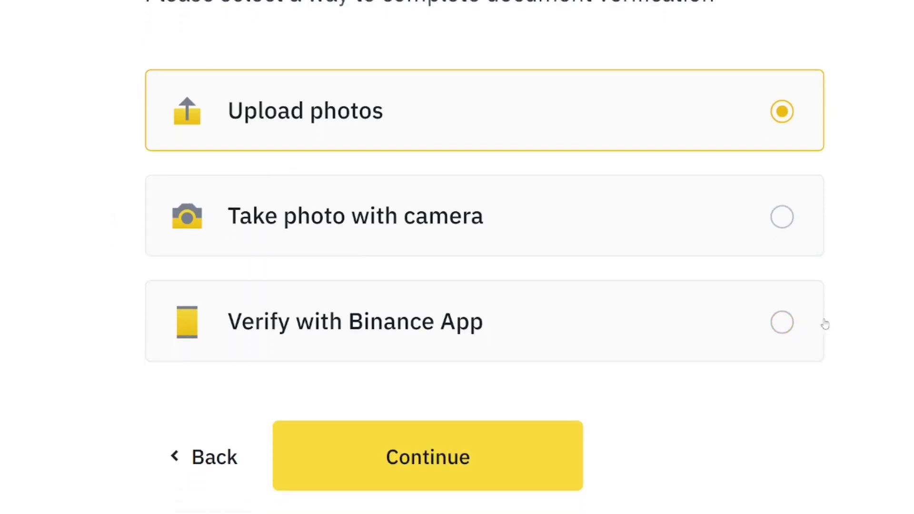
{"action": "left_click", "coordinate": [784, 328]}
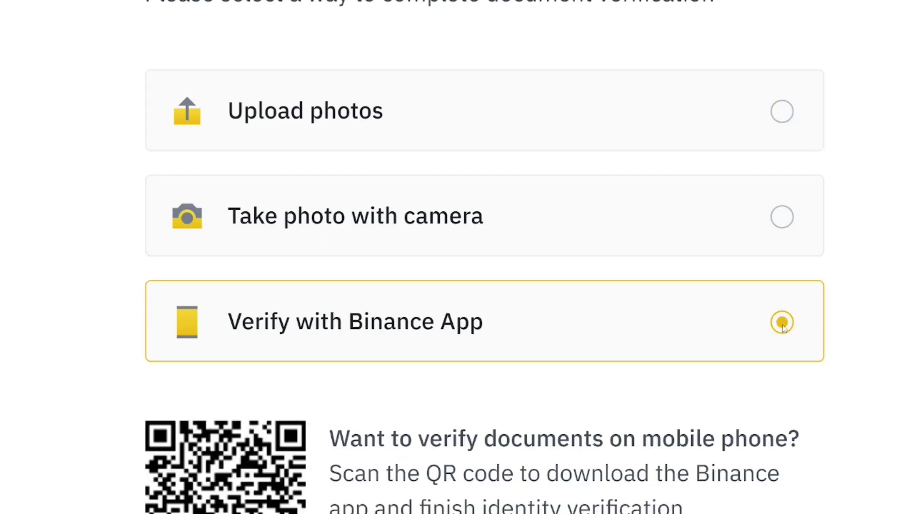
{"action": "scroll", "coordinate": [859, 373], "scroll_direction": "down", "scroll_amount": 3}
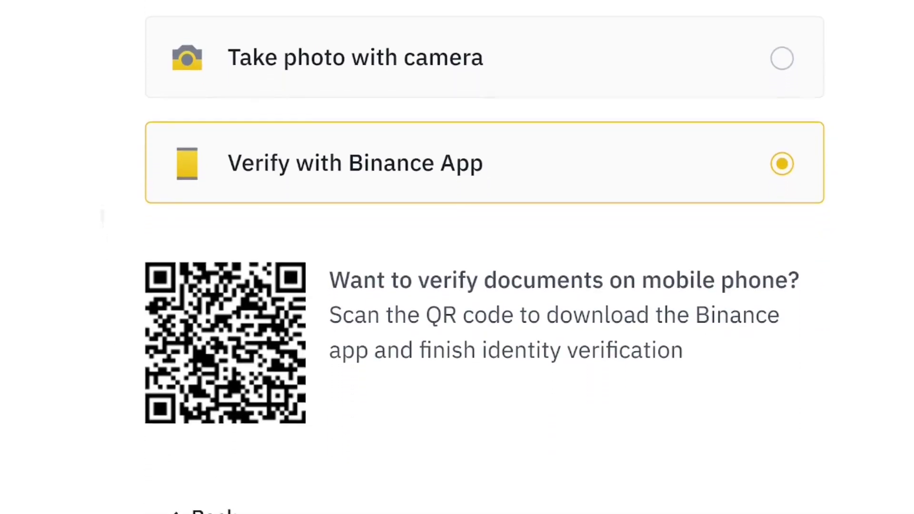
{"action": "scroll", "coordinate": [464, 257], "scroll_direction": "down", "scroll_amount": 1}
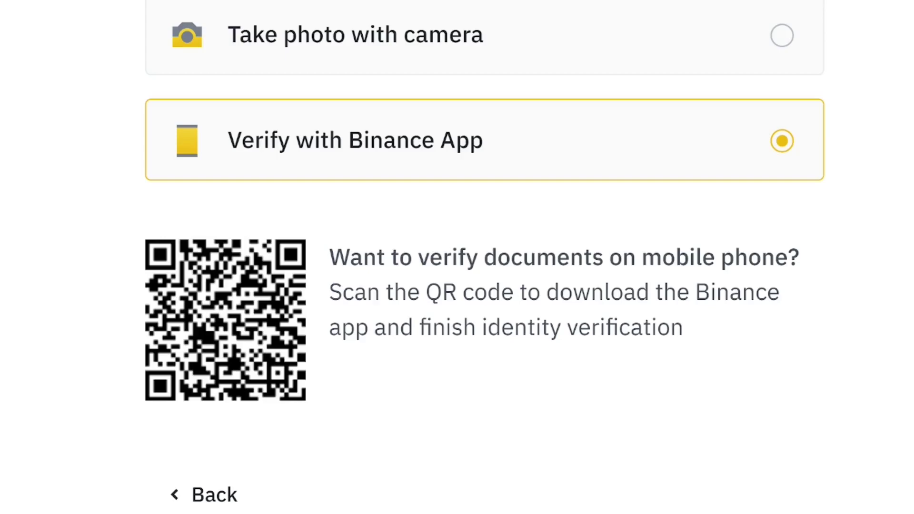